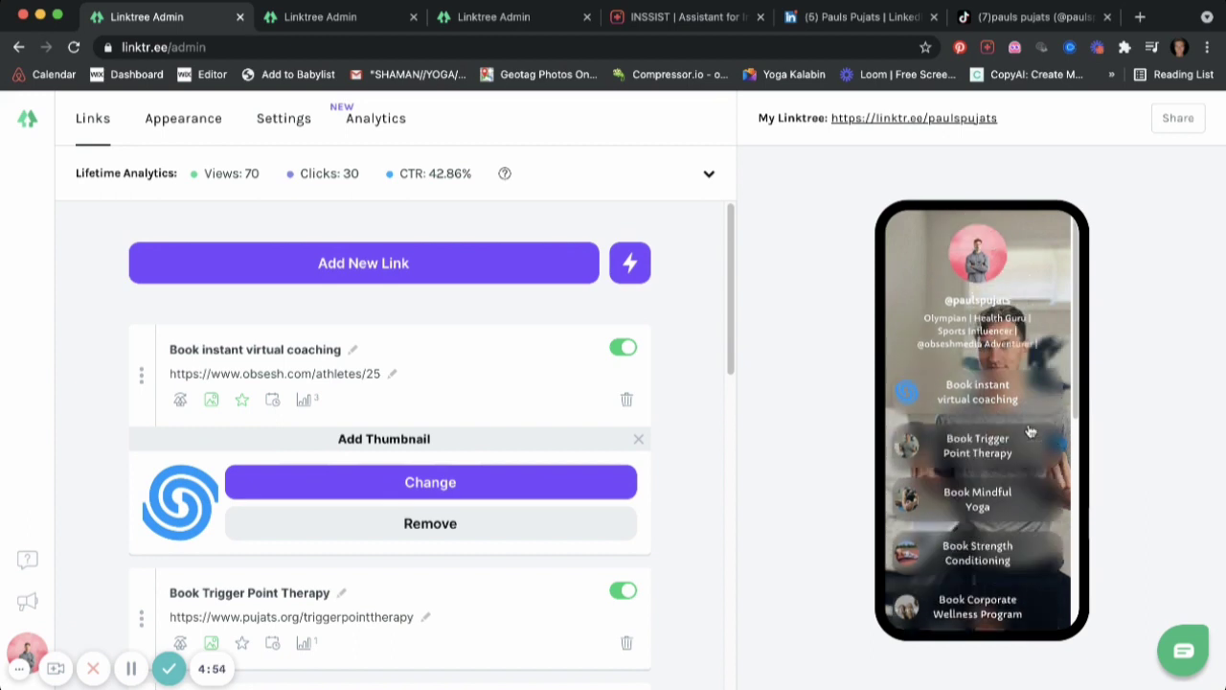
- View the Instagram profile in INSSIST, whose bio ends with the Linktree link, then the LinkedIn profile
scroll(1028, 416, "down", 3)
scroll(1030, 425, "up", 5)
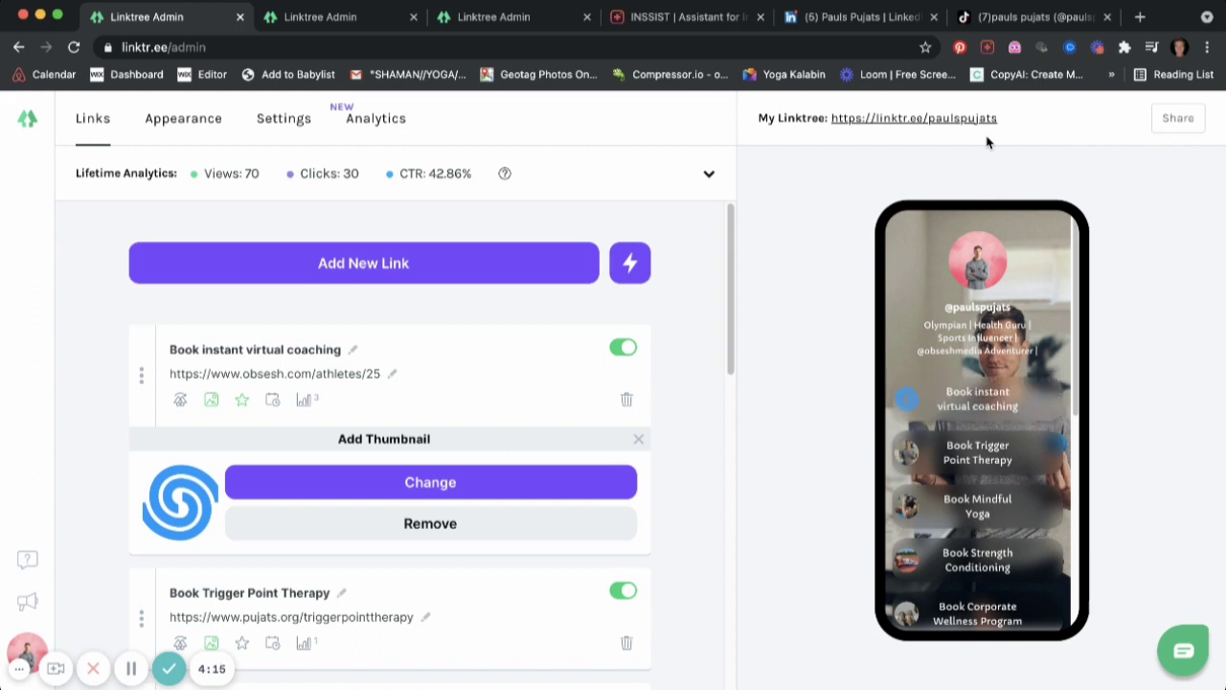
left_click(699, 16)
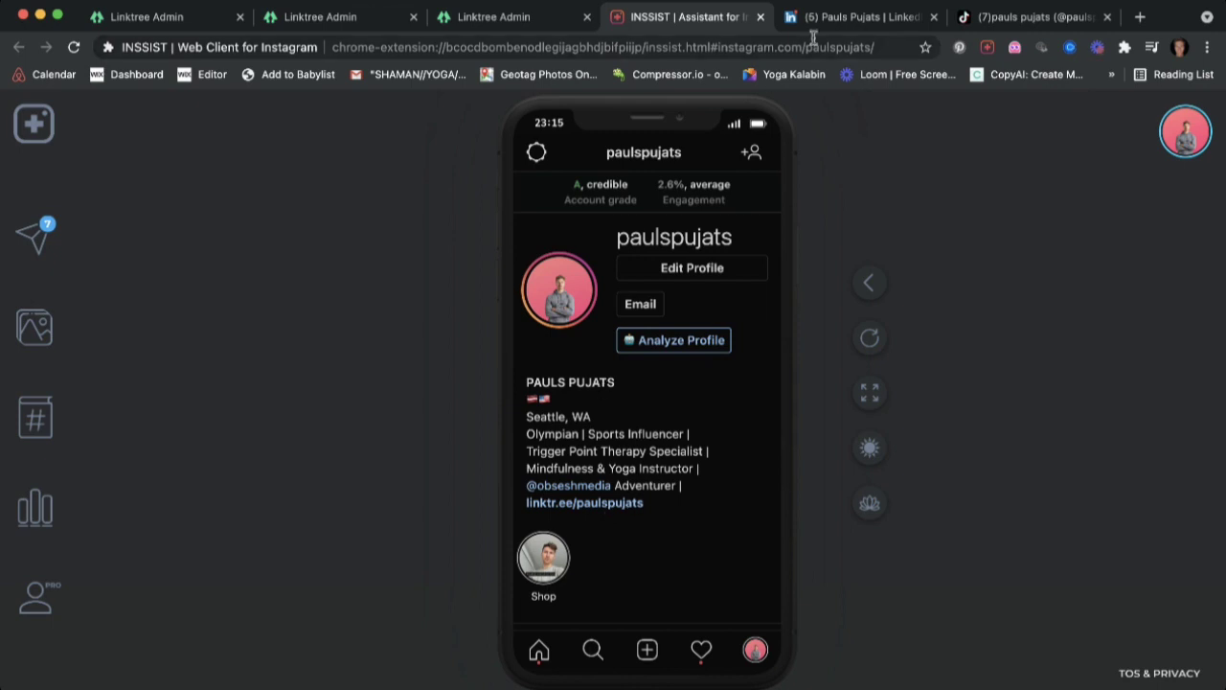
left_click(841, 21)
- Show the TikTok profile with 'Get a personalized coaching from Olympian, Book Now' above its Linktree link
left_click(984, 21)
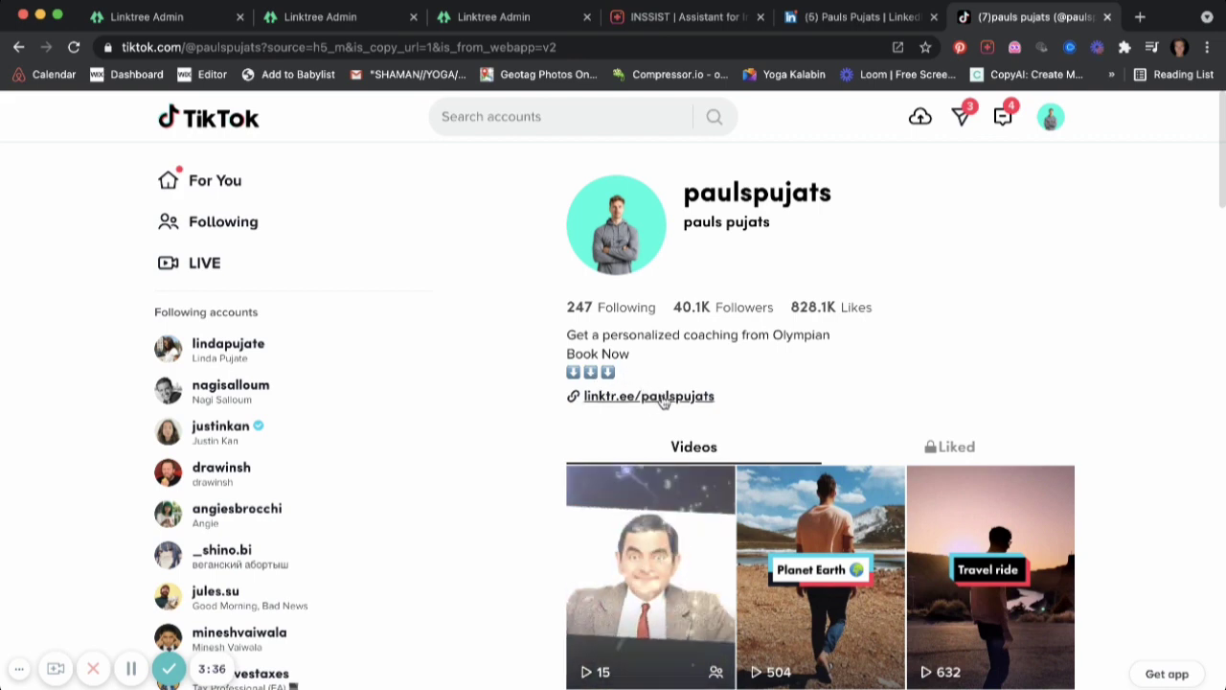
- In the Linktree links editor, restore the first link's title to 'Book instant virtual coaching'
left_click(164, 16)
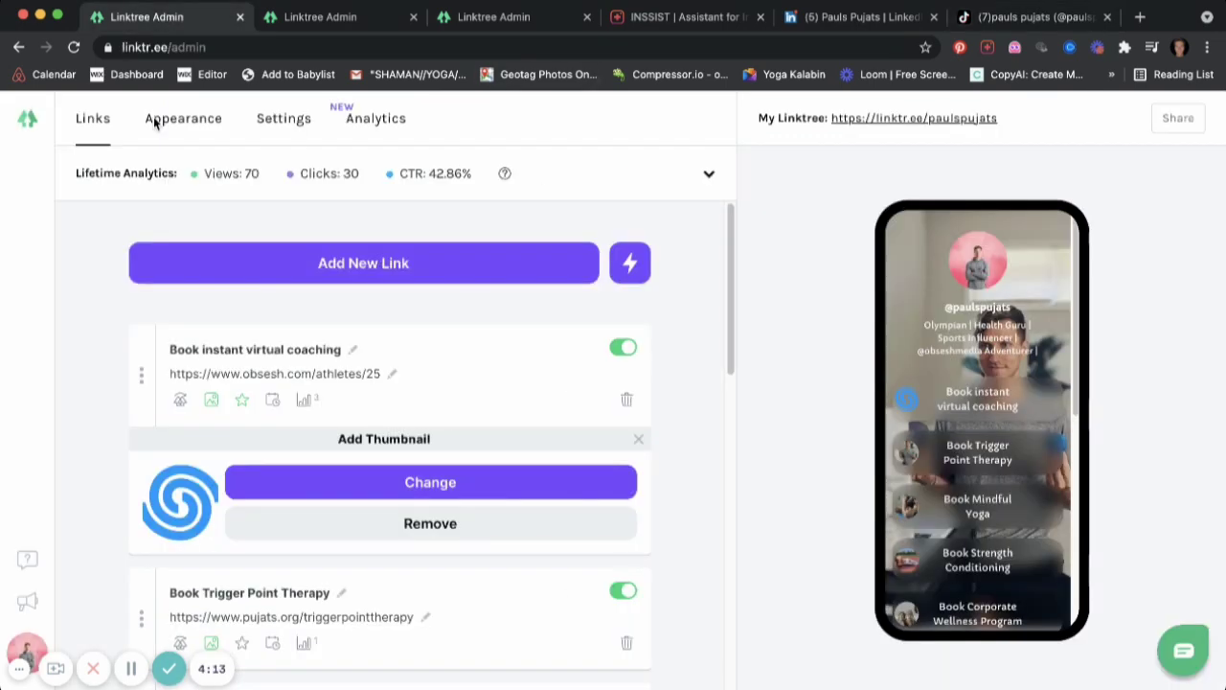
left_click(131, 668)
left_click(132, 667)
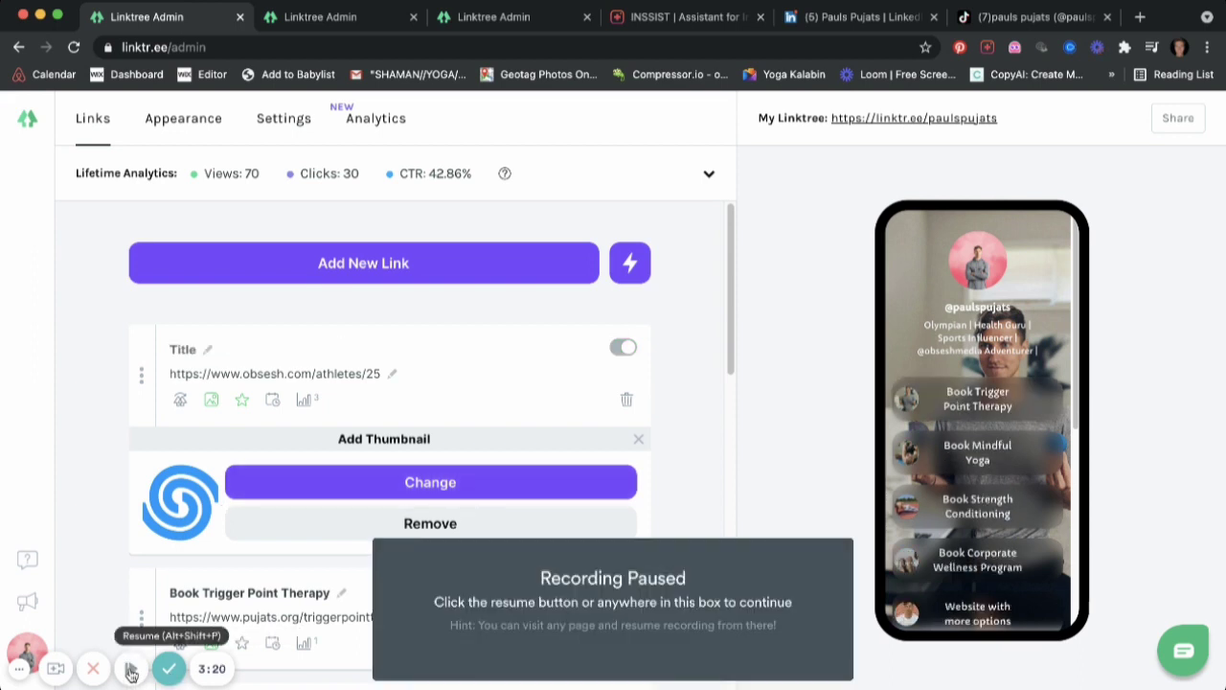
left_click(211, 351)
type("Book instant virtual coaching")
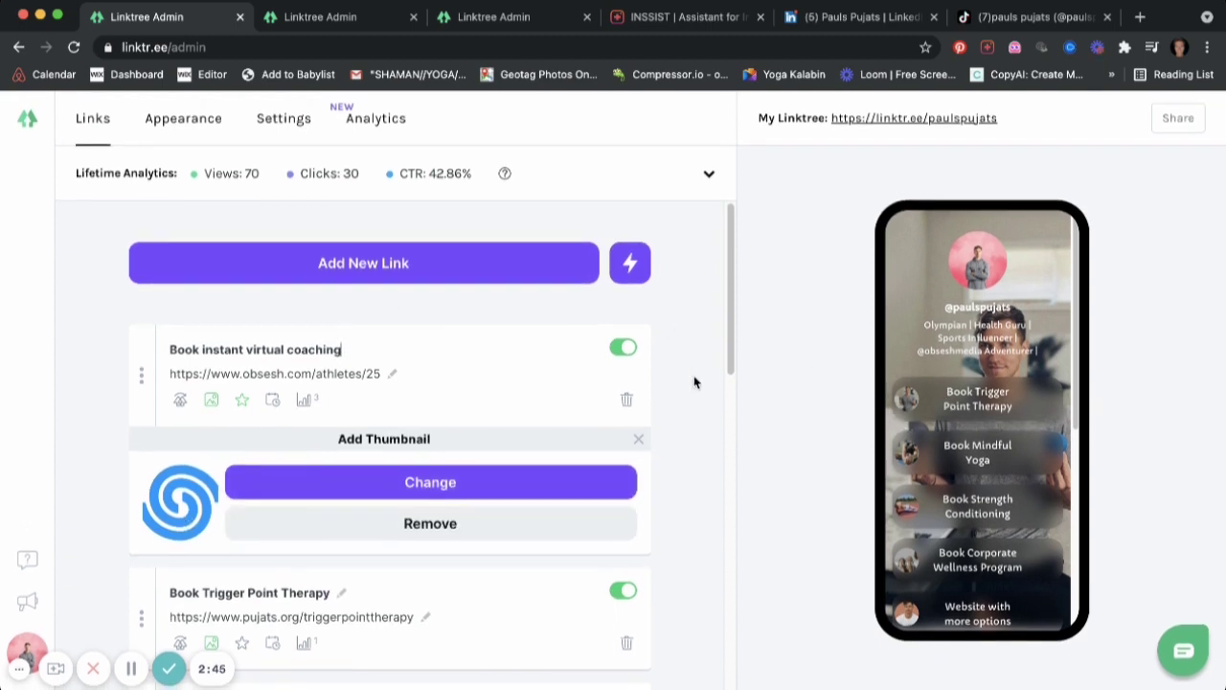
left_click(709, 384)
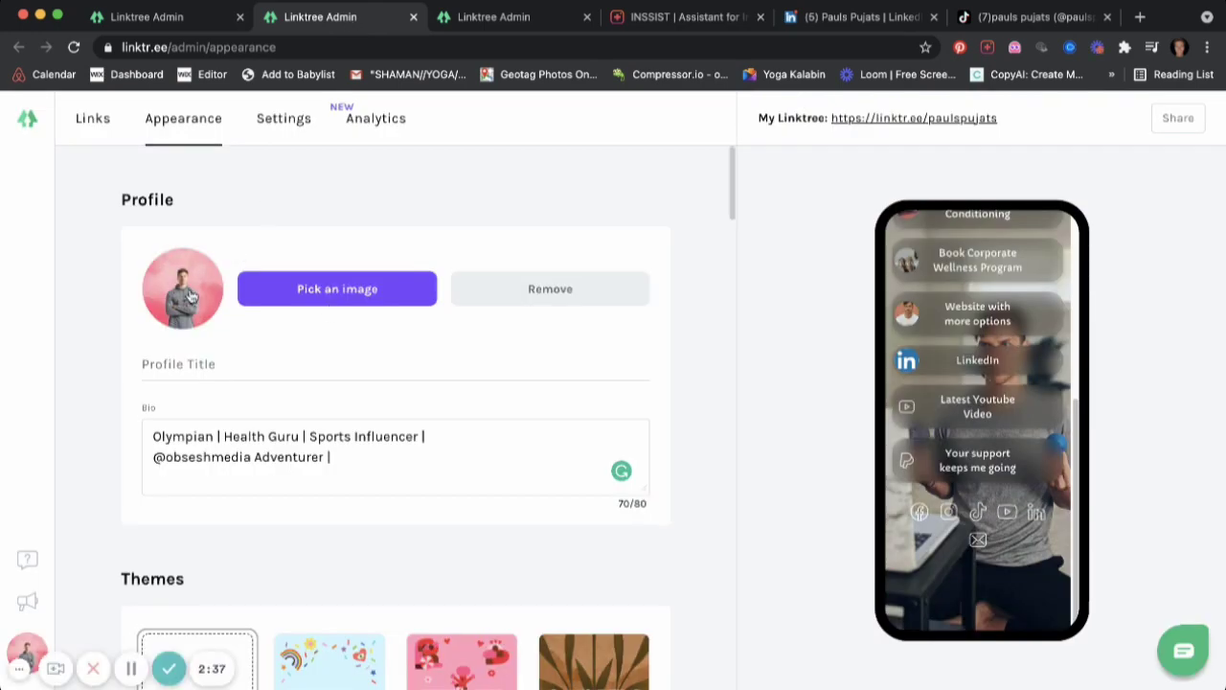
- Review the profile title, Themes, Background, Buttons and Fonts unchanged, then return to the links editor
left_click(182, 363)
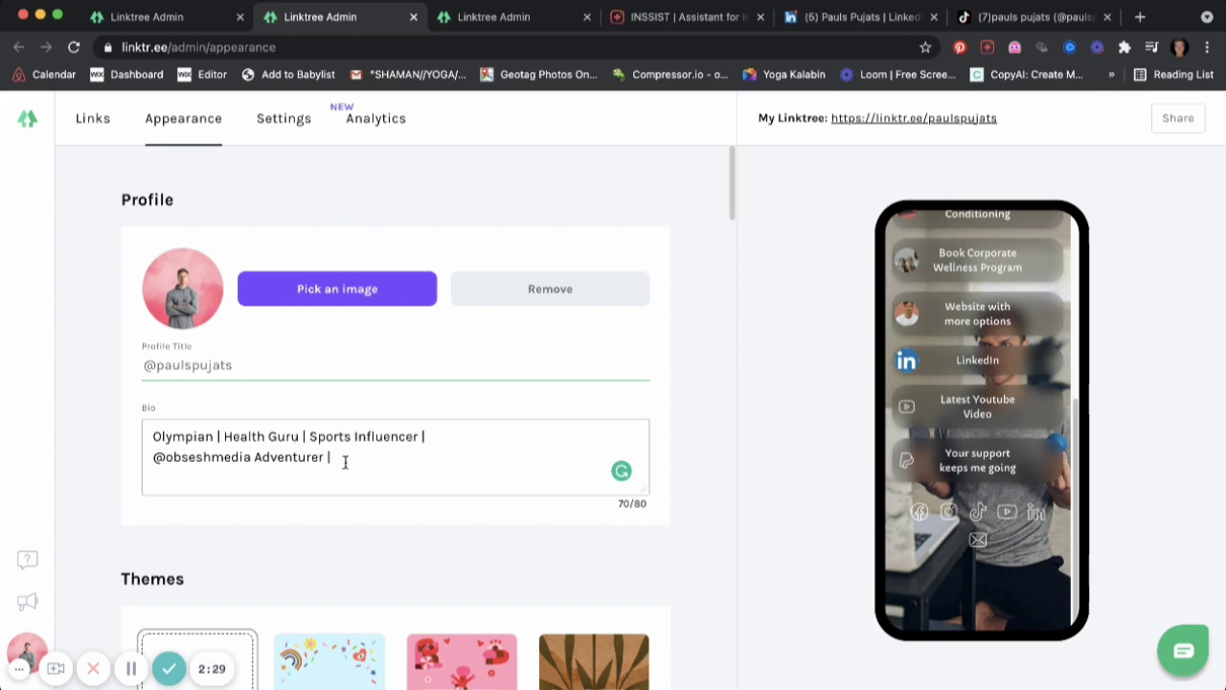
scroll(706, 528, "down", 8)
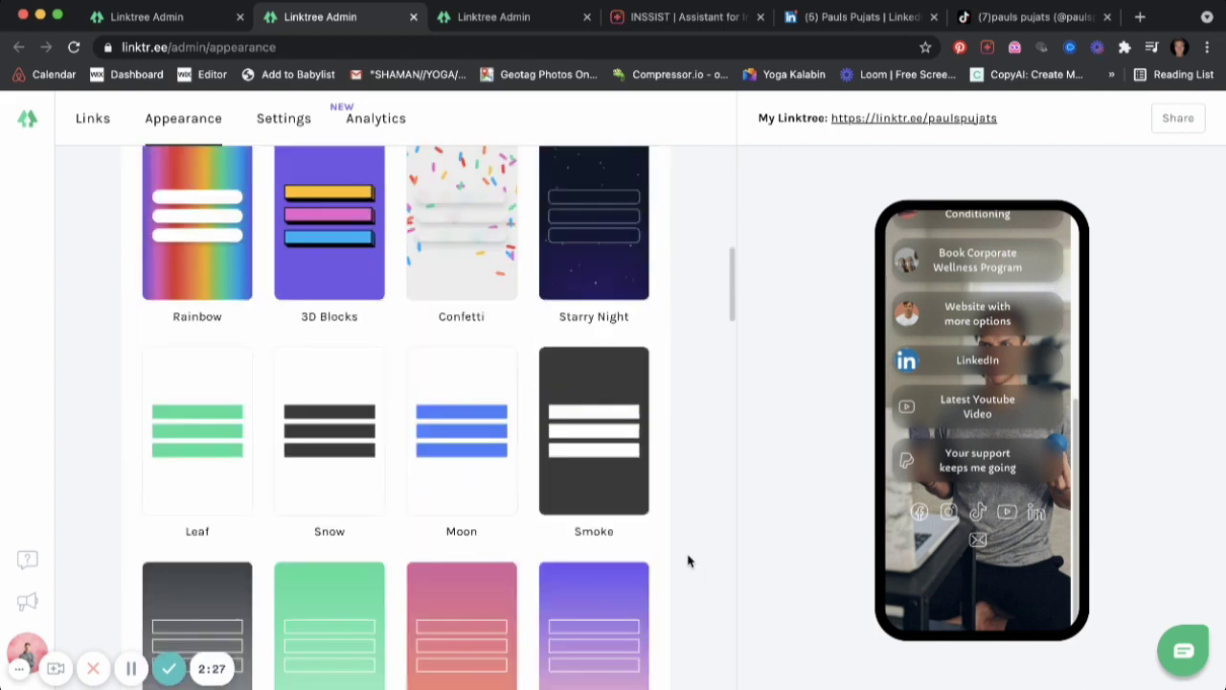
scroll(676, 537, "down", 3)
scroll(670, 590, "down", 10)
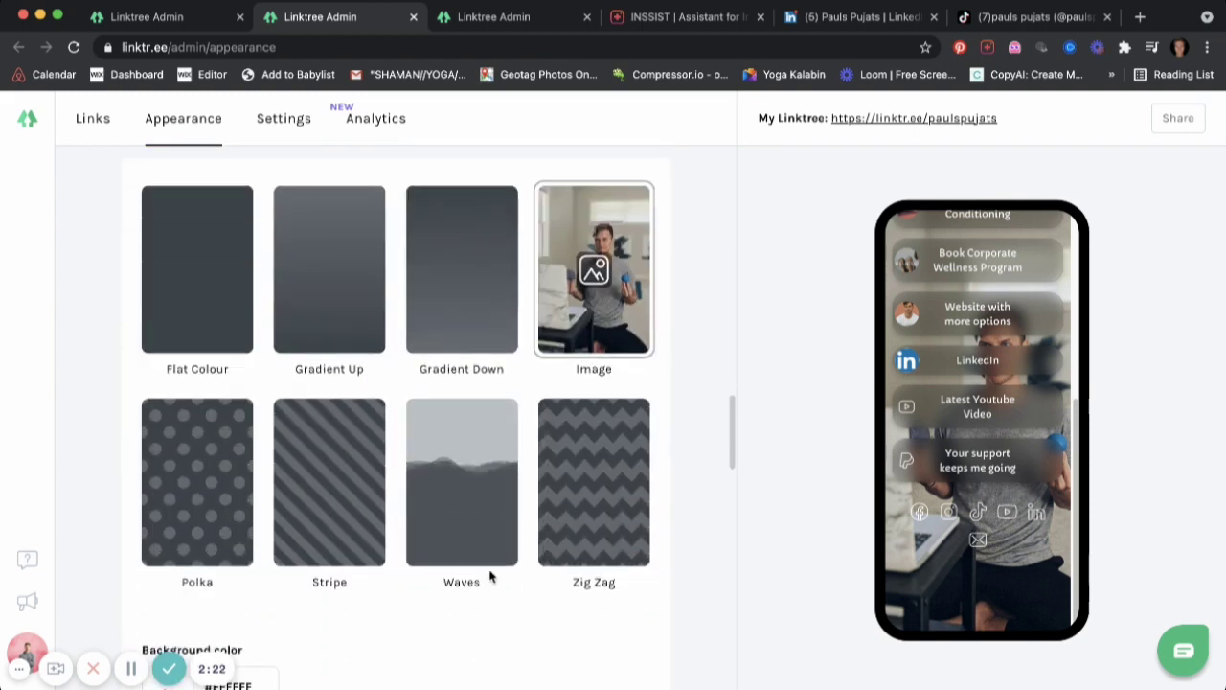
scroll(641, 447, "up", 2)
scroll(692, 412, "up", 3)
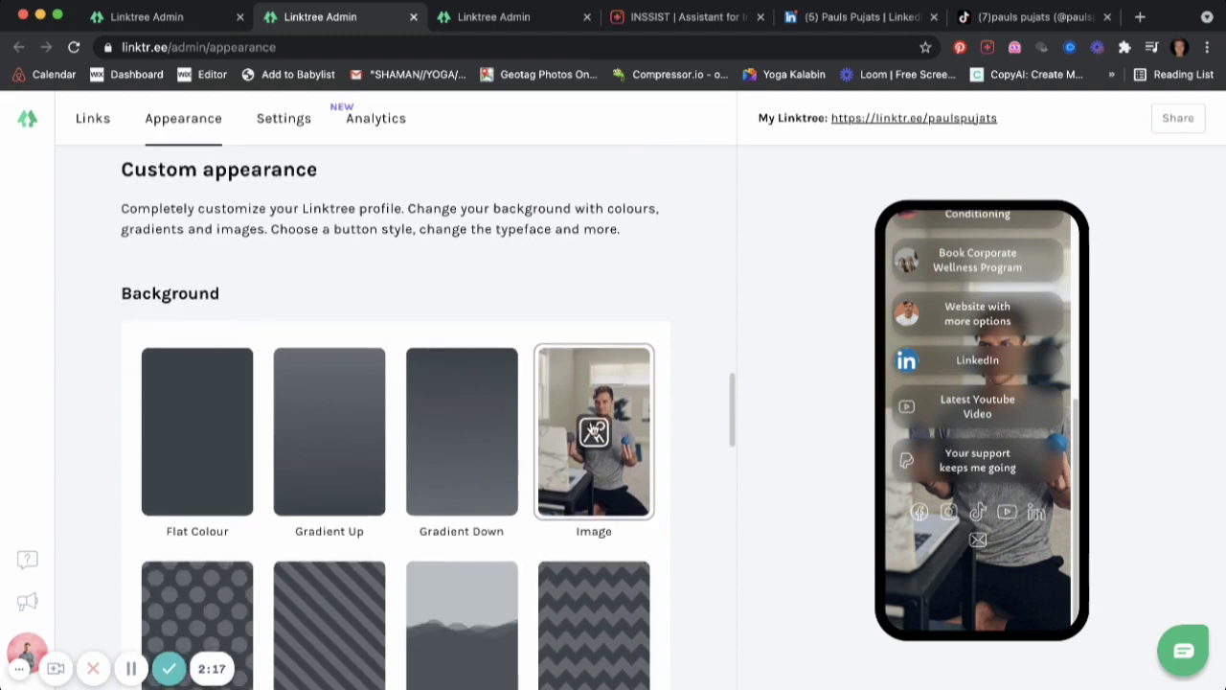
scroll(649, 522, "down", 9)
scroll(648, 522, "down", 12)
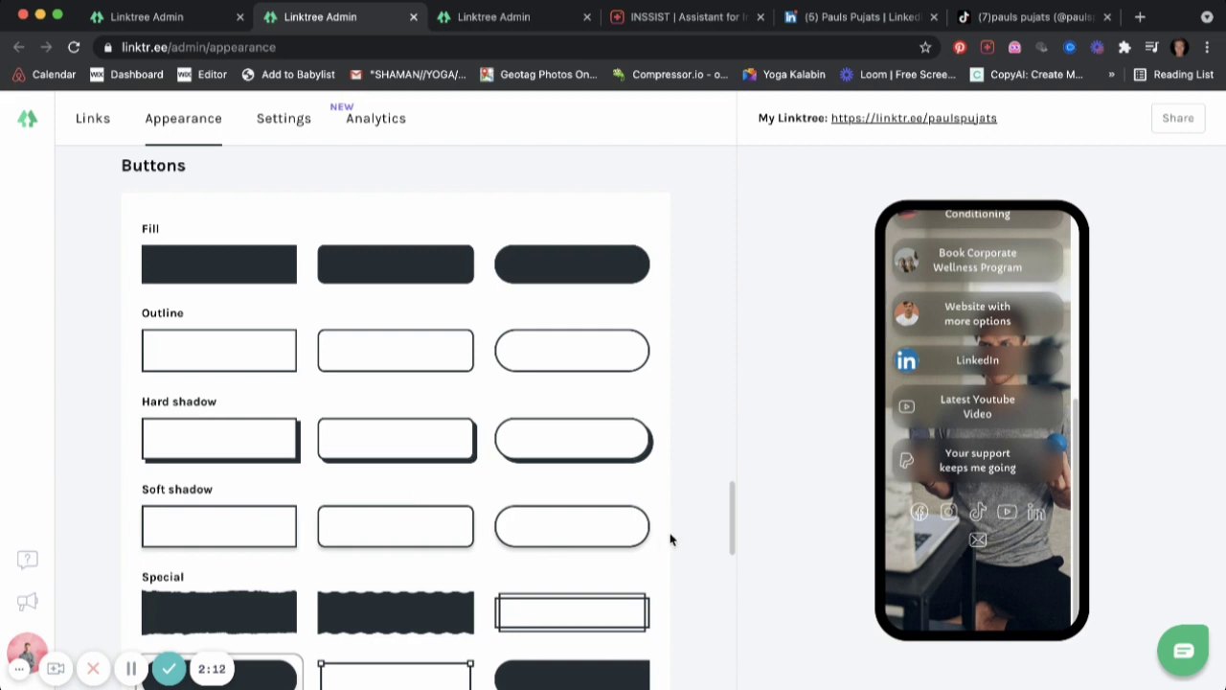
scroll(670, 539, "down", 17)
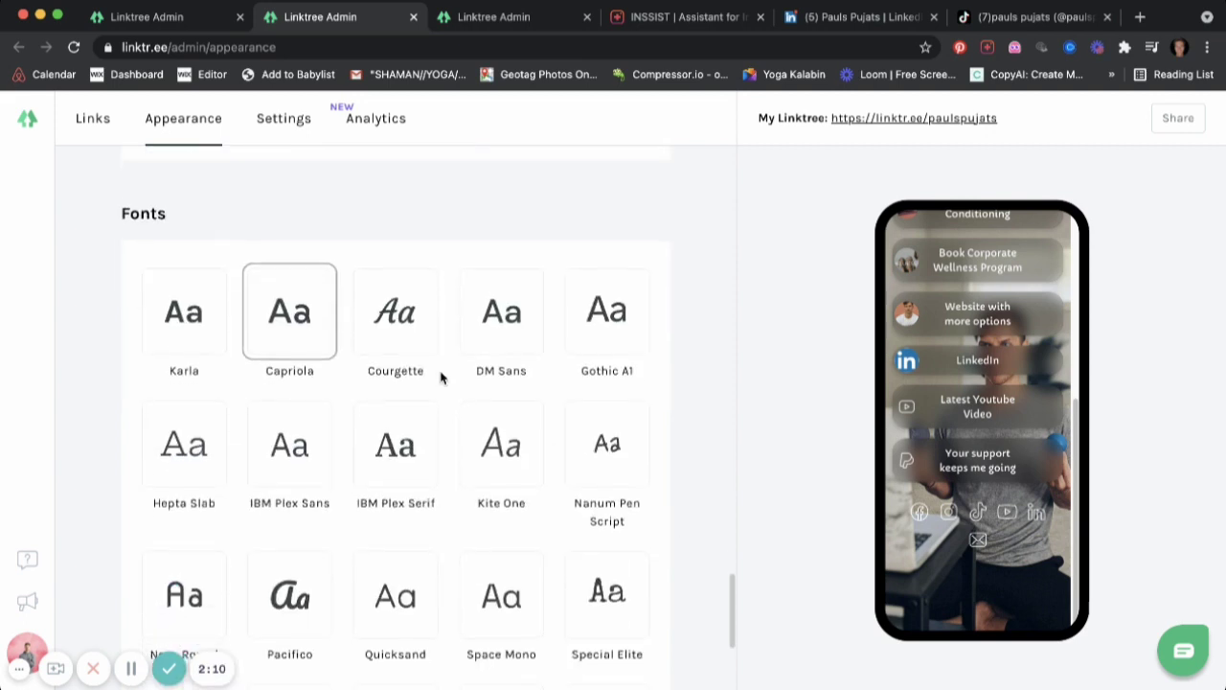
left_click(131, 661)
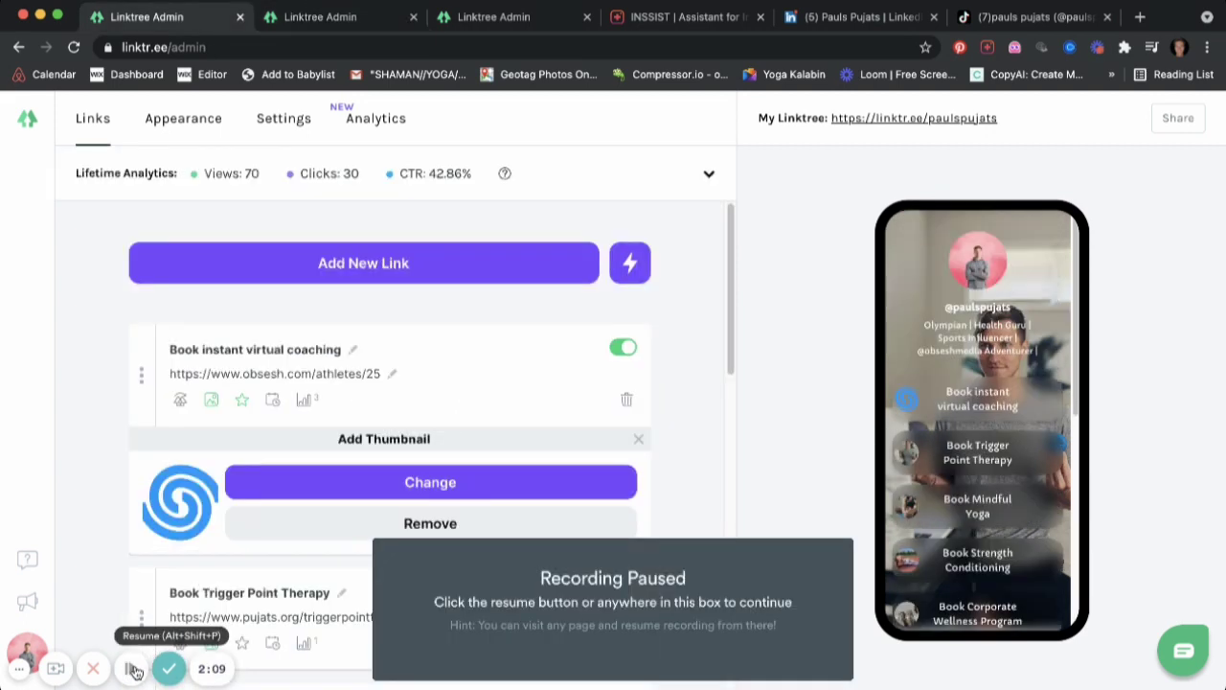
left_click(131, 666)
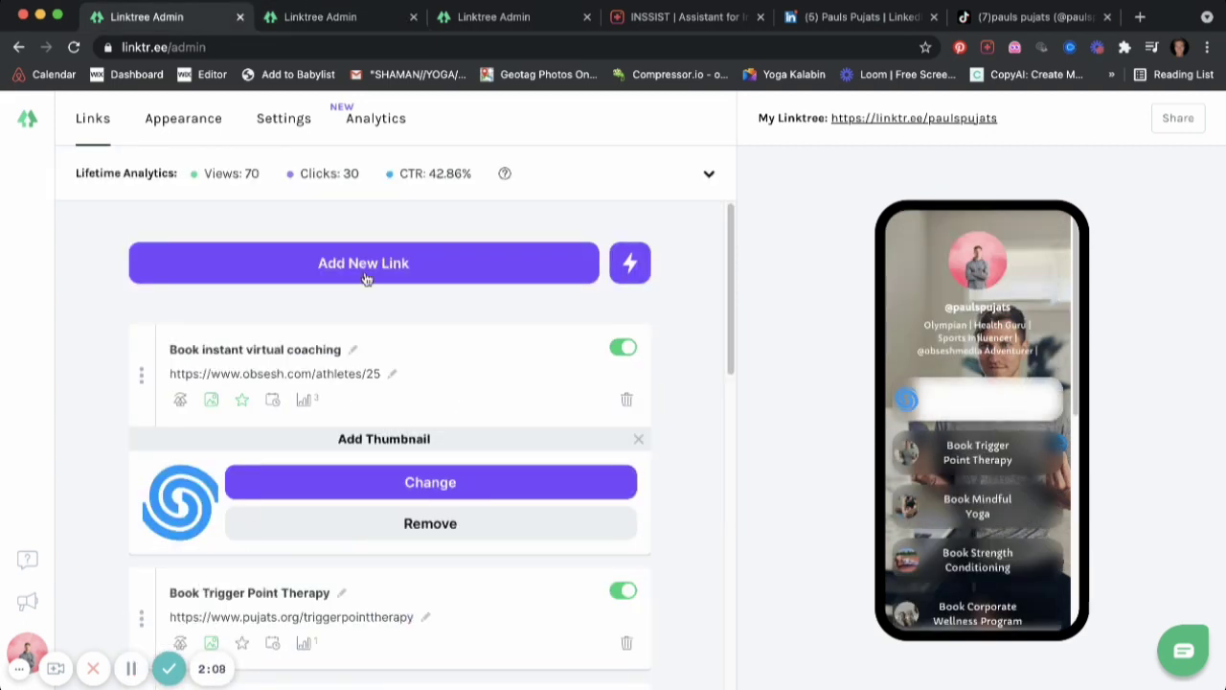
left_click(469, 17)
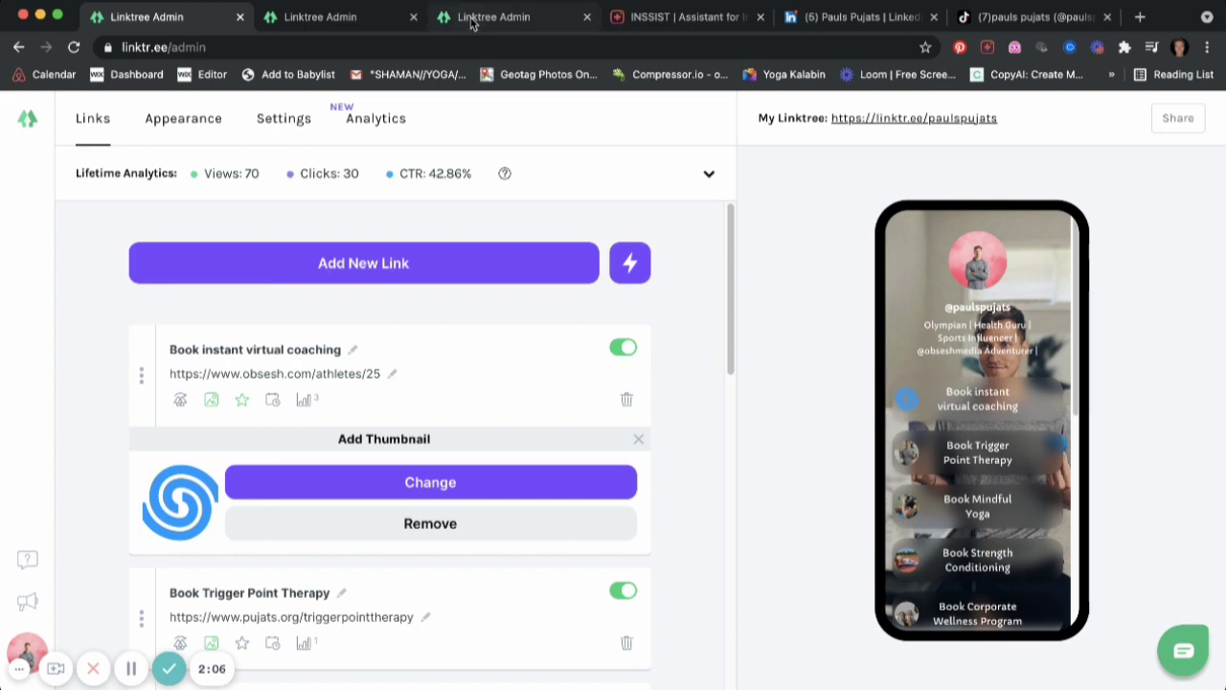
scroll(679, 350, "up", 2)
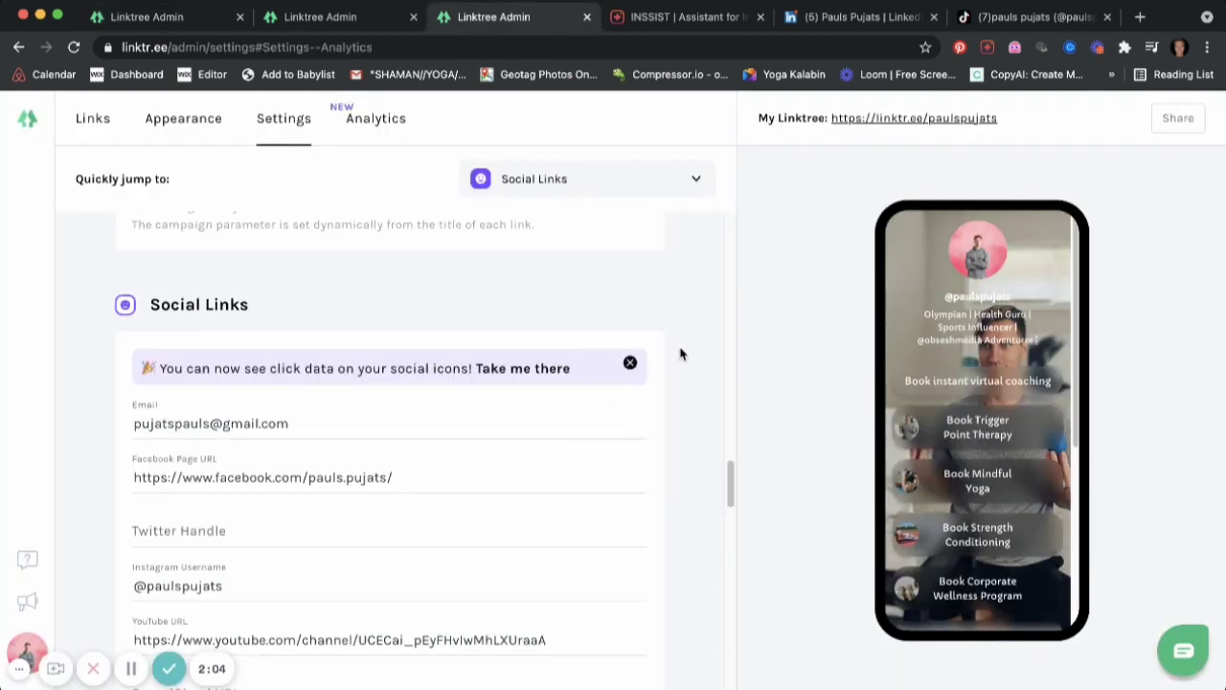
scroll(696, 470, "down", 1)
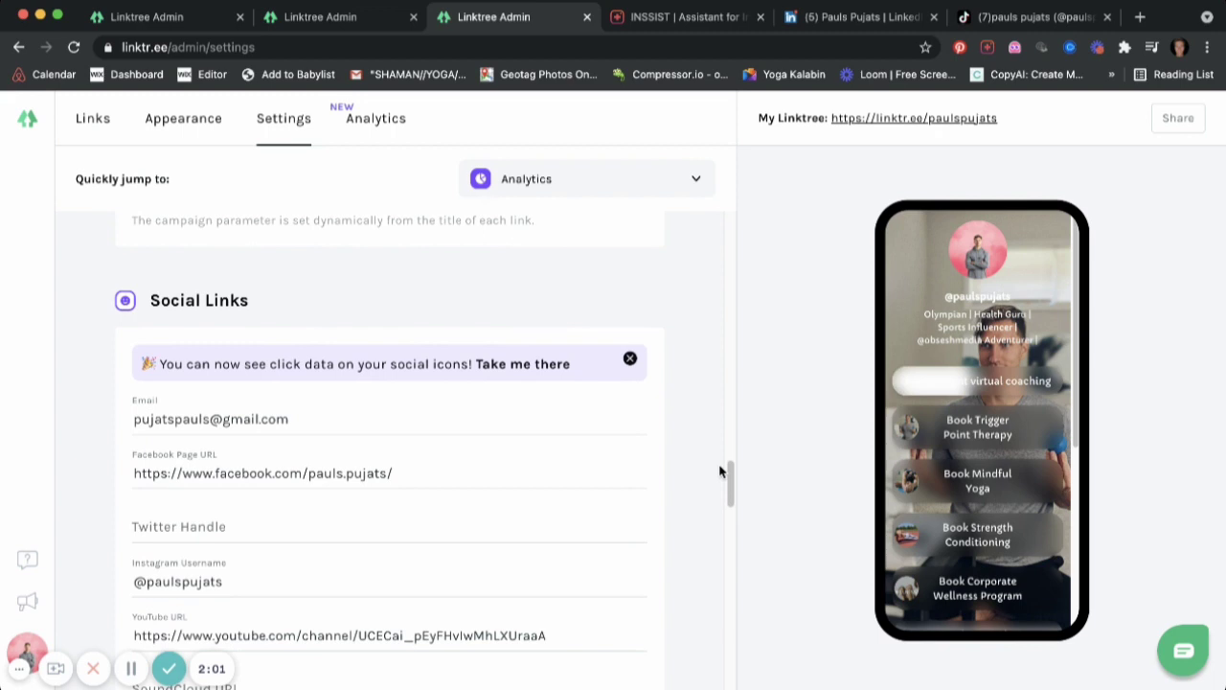
scroll(999, 546, "down", 5)
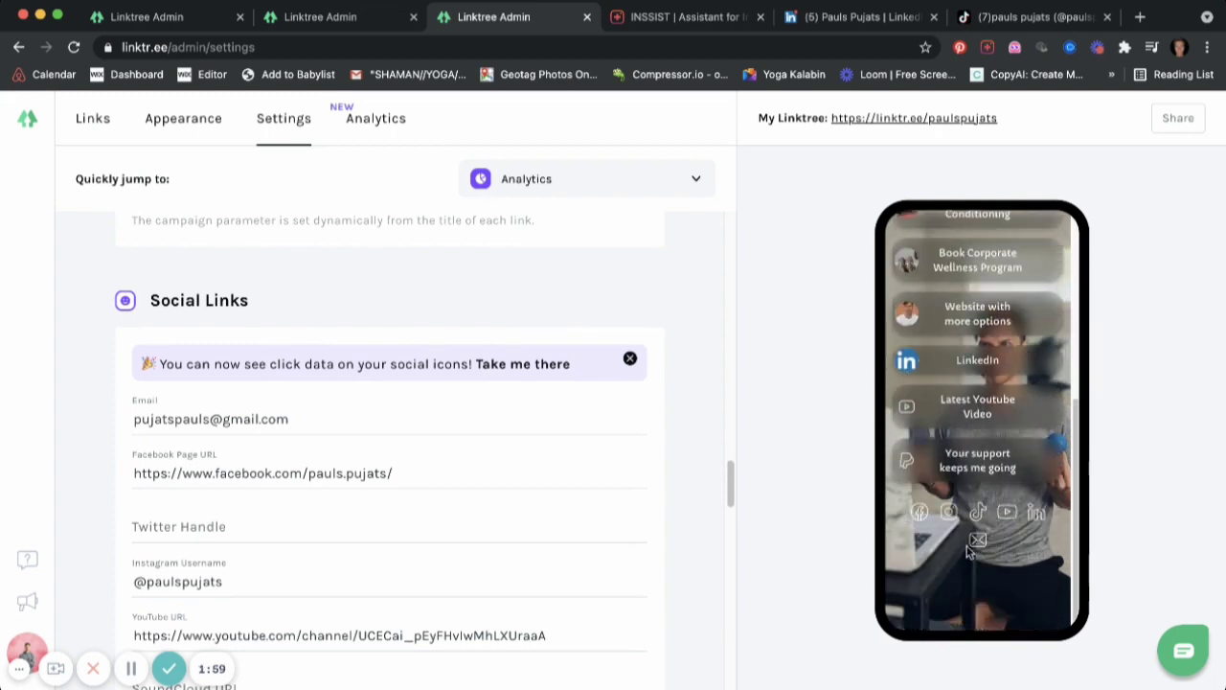
scroll(973, 450, "up", 2)
scroll(968, 396, "up", 5)
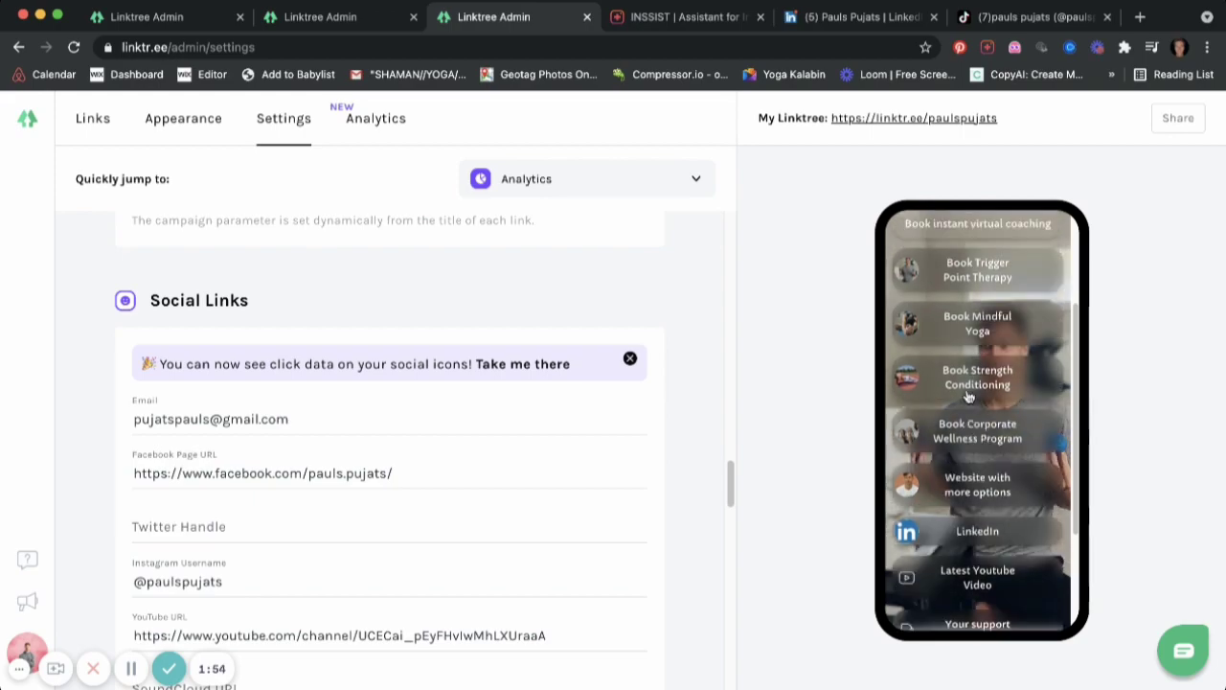
scroll(968, 395, "down", 5)
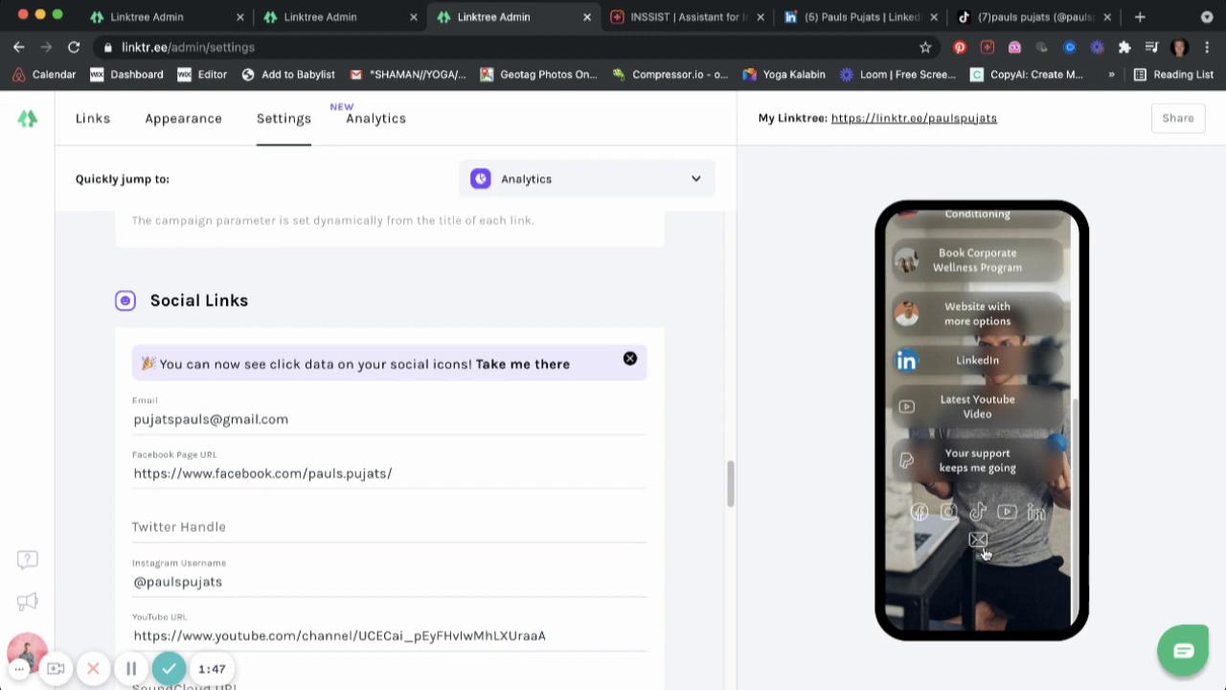
- Check the Latest Youtube Video link's thumbnail and its embed options with Autoplay and Mute video
key("super+1")
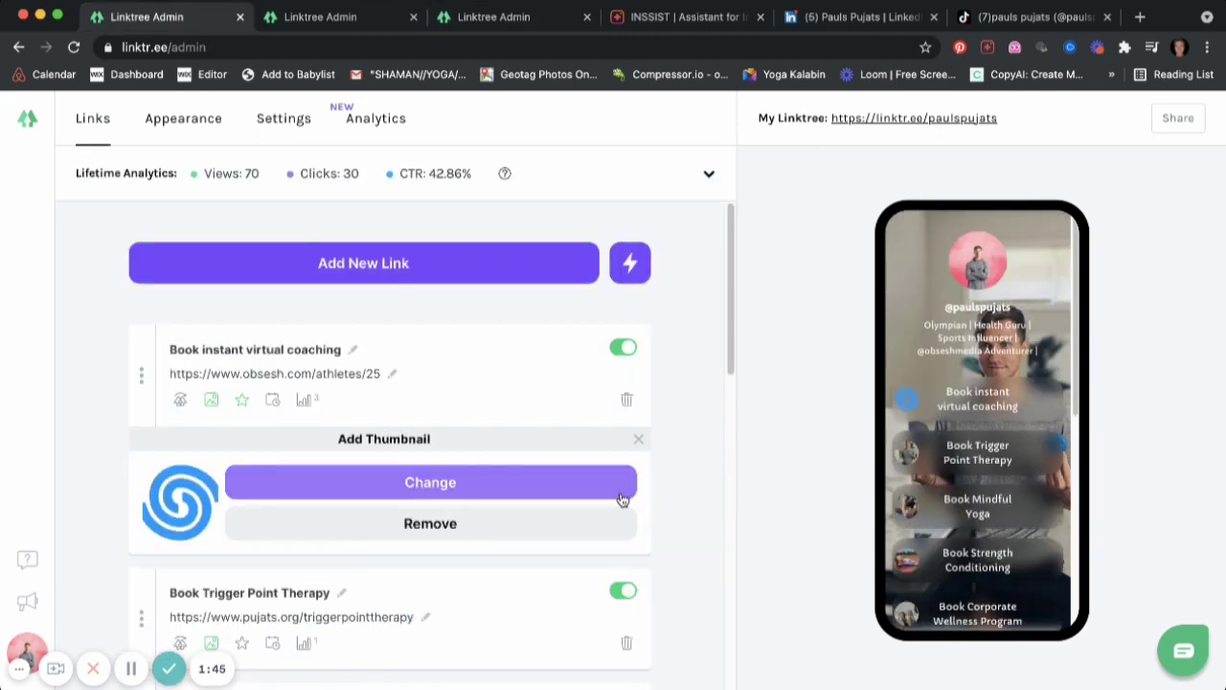
scroll(620, 499, "down", 10)
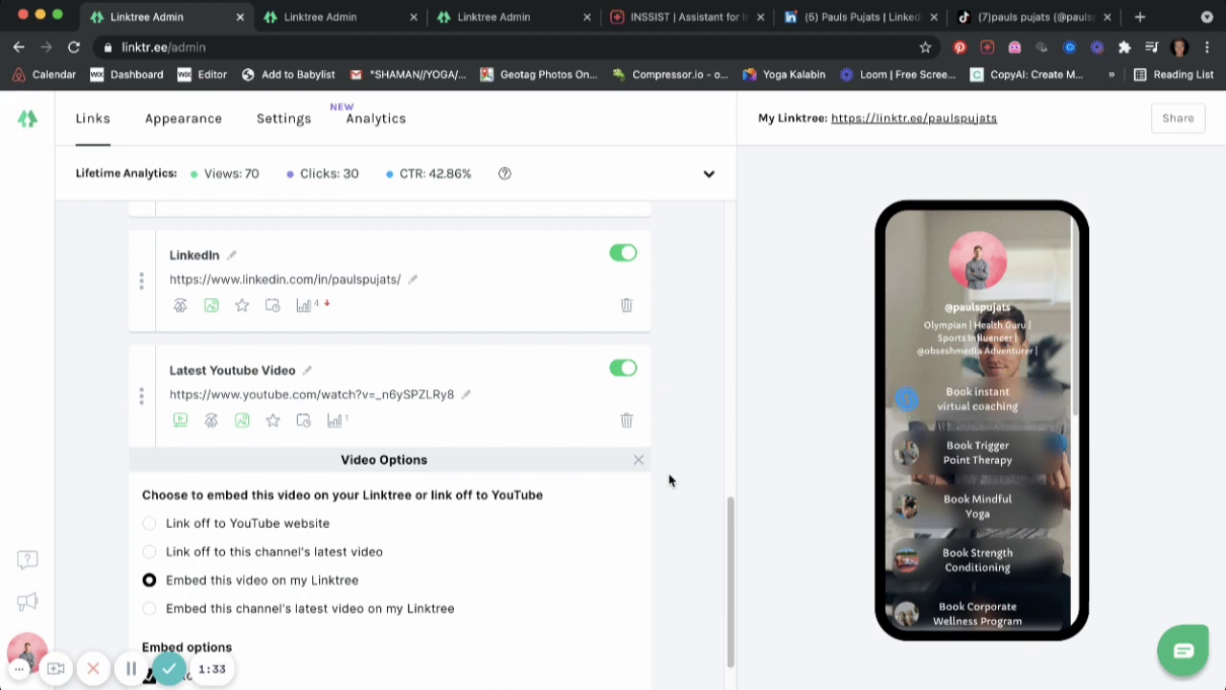
left_click(131, 668)
left_click(131, 668)
left_click(241, 423)
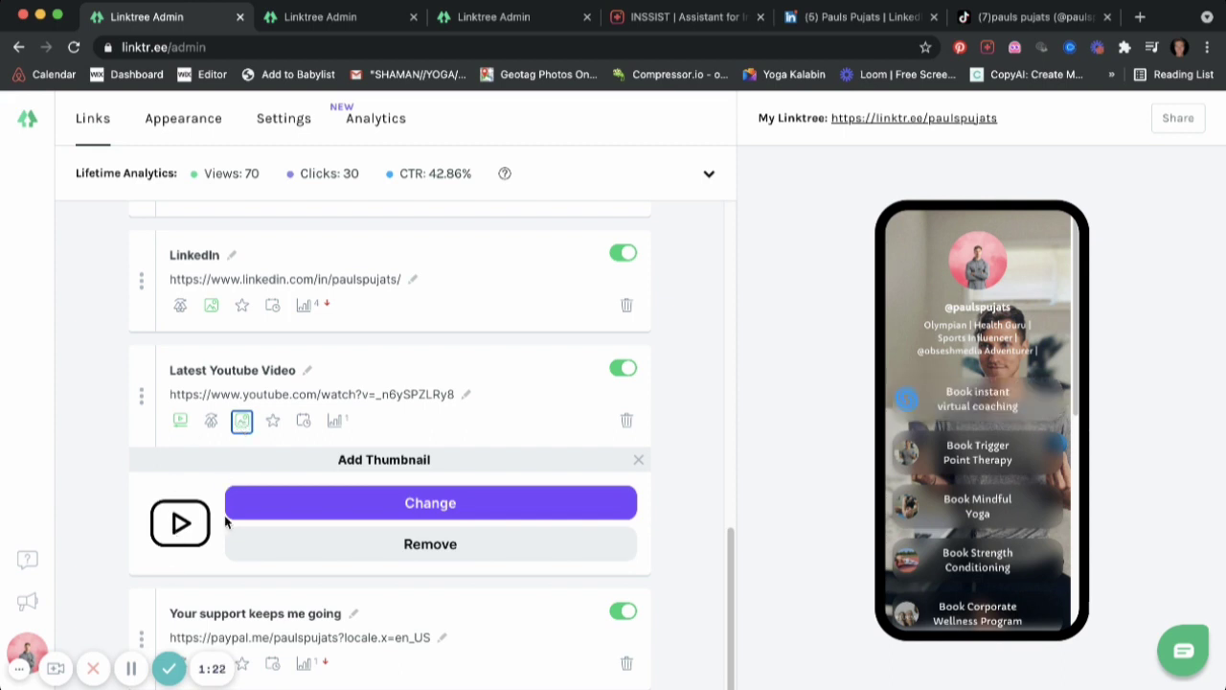
left_click(180, 423)
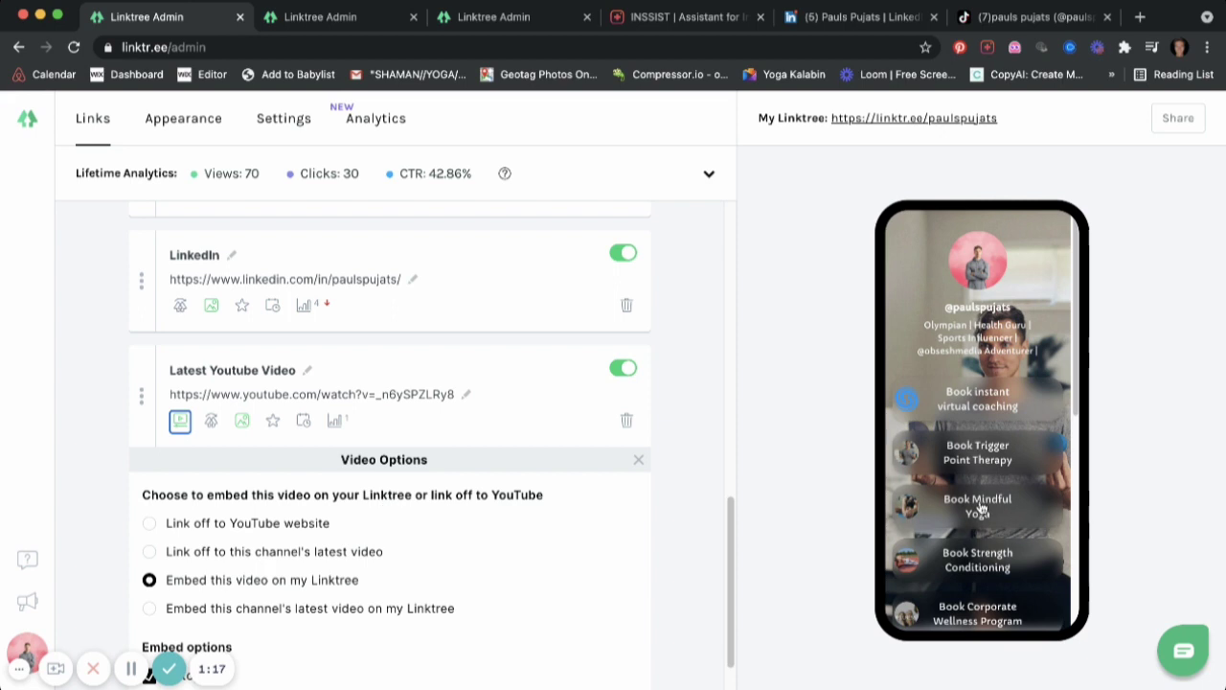
- Play the embedded Rio Olympic Games video in the phone preview
scroll(351, 556, "down", 1)
scroll(351, 556, "down", 1)
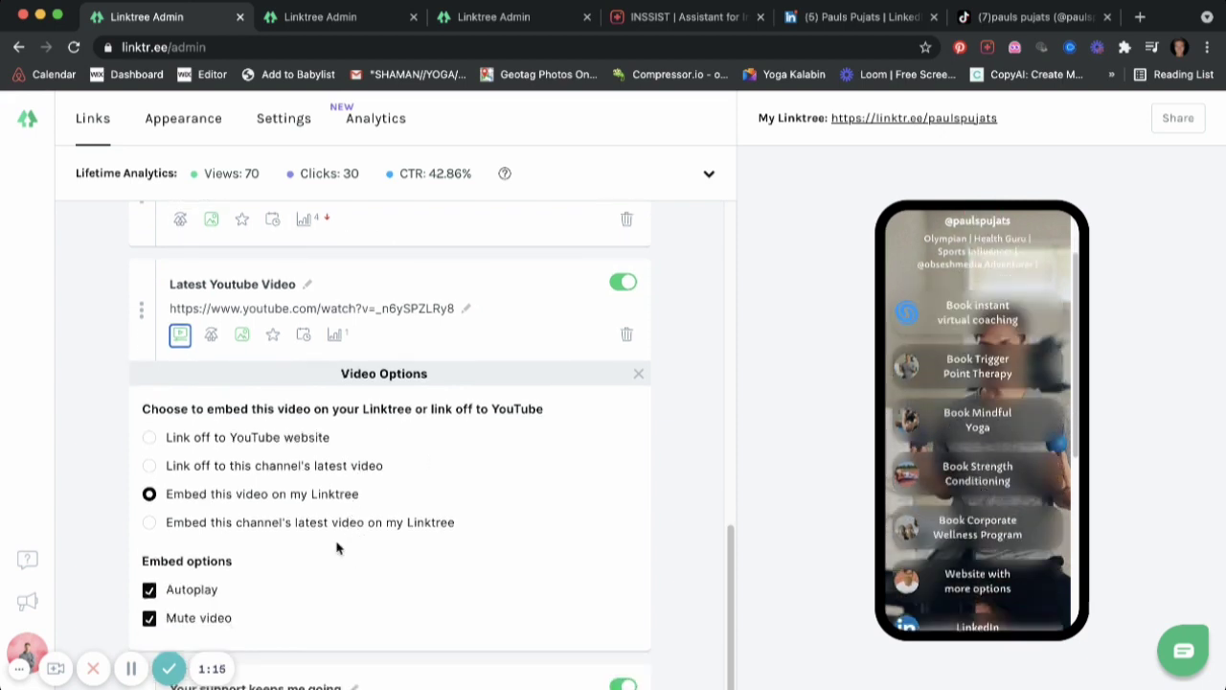
scroll(1018, 541, "down", 5)
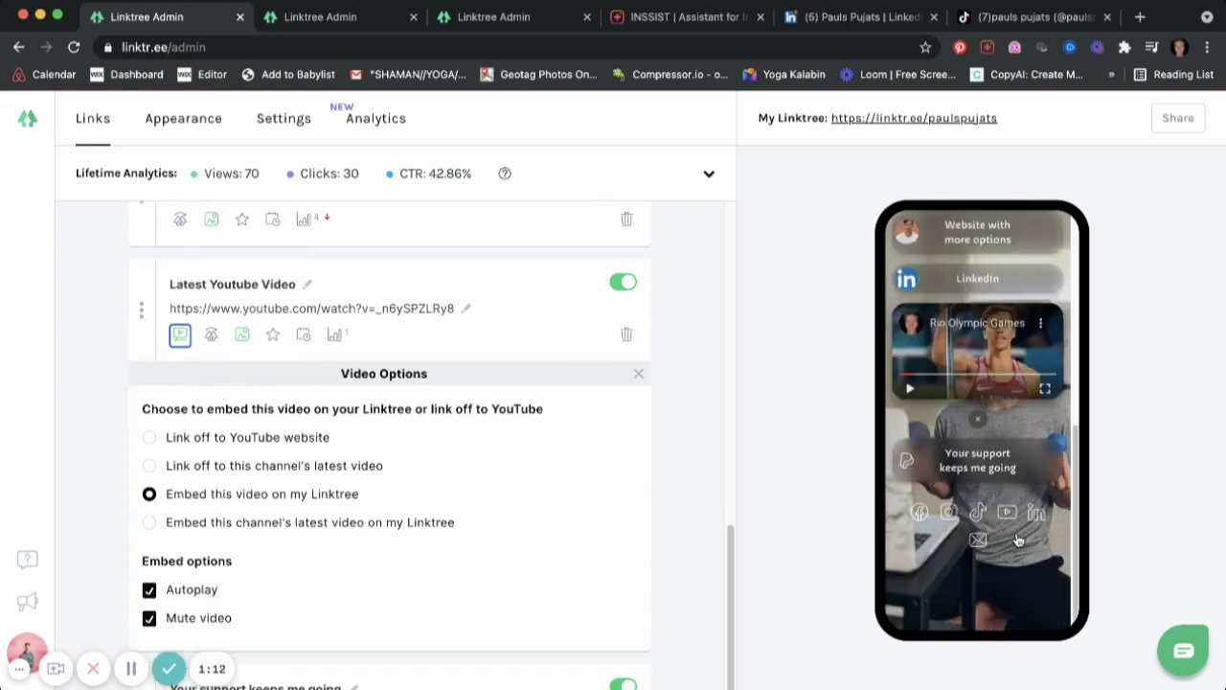
scroll(1016, 533, "up", 1)
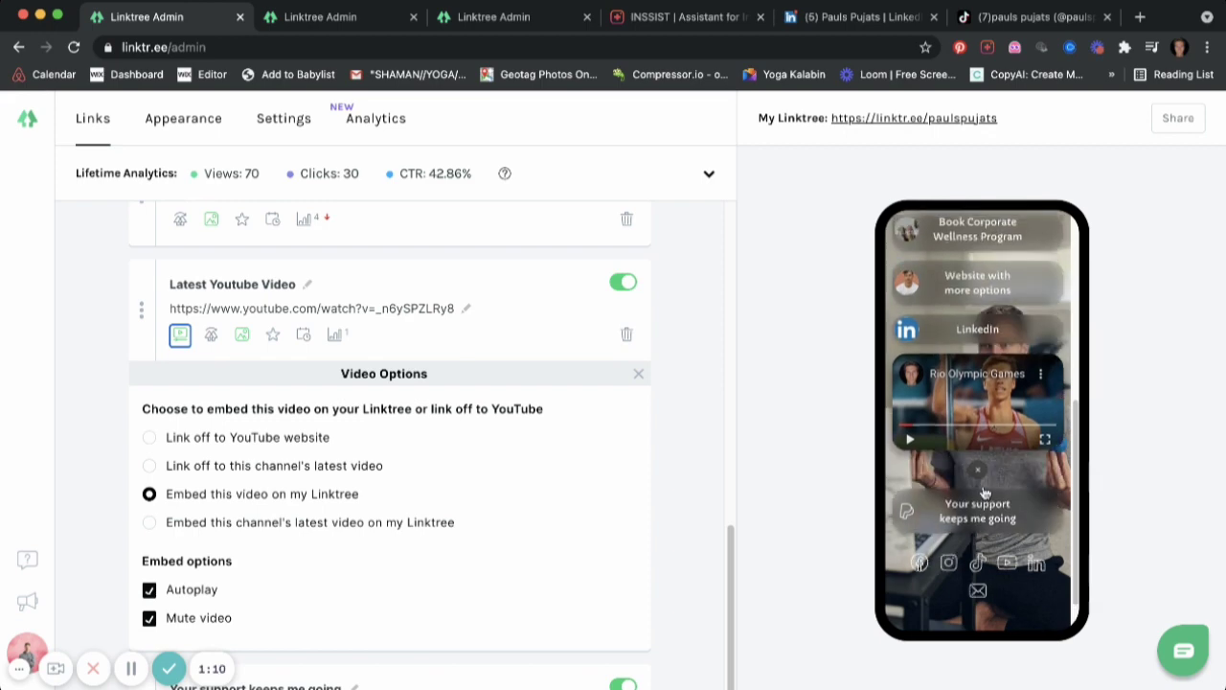
left_click(910, 441)
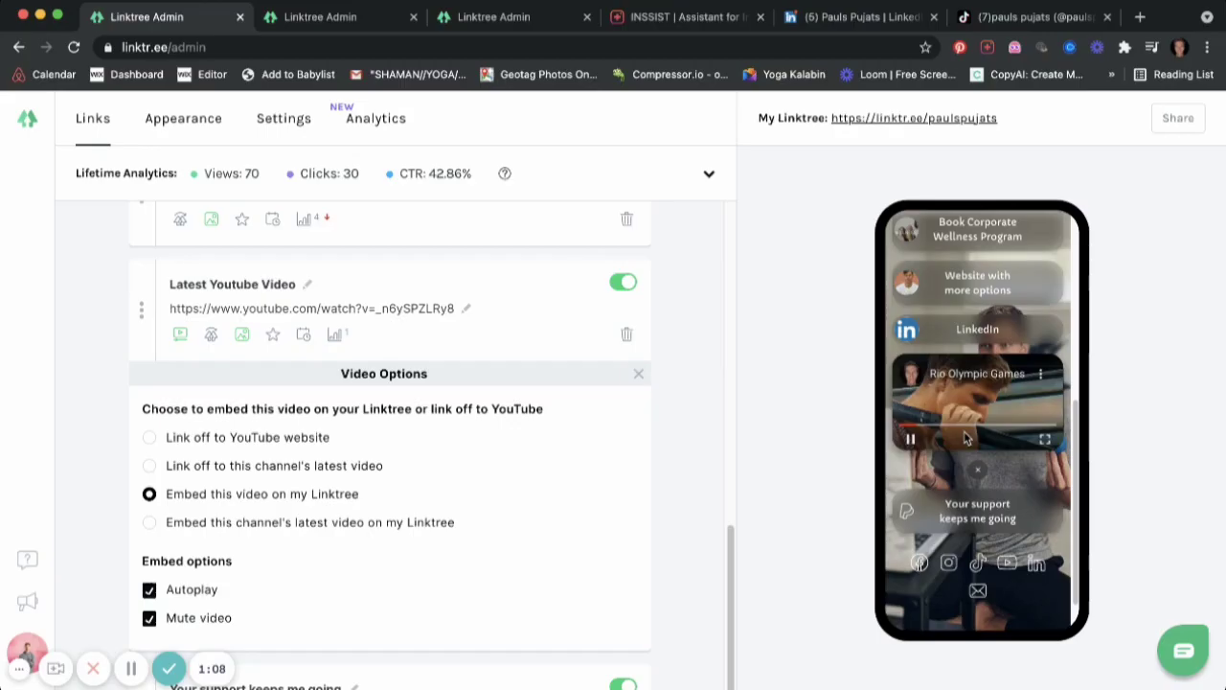